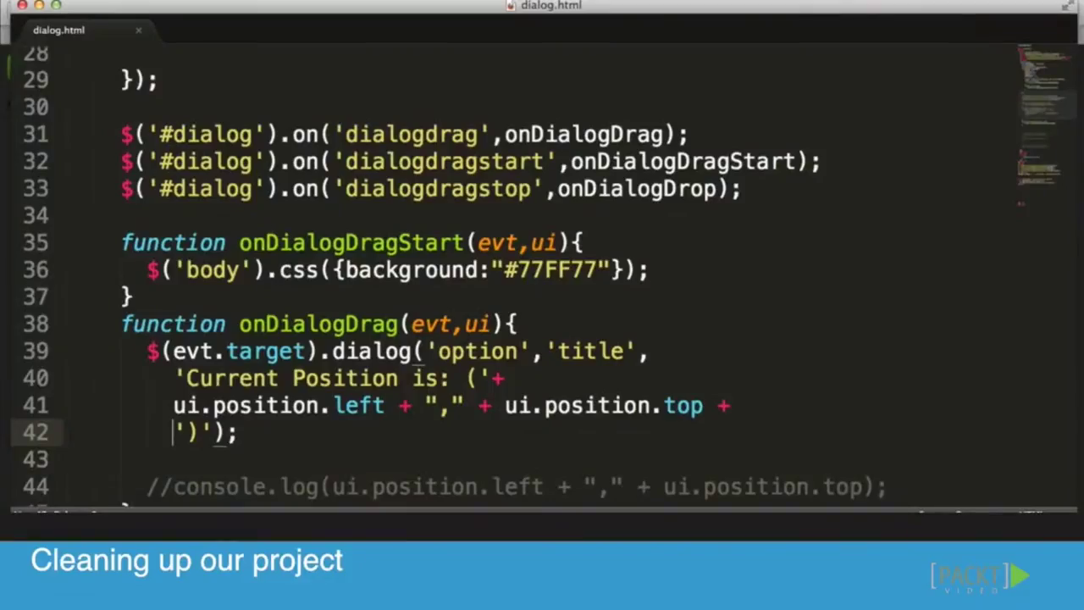
pyautogui.scroll(-4, 396, 293)
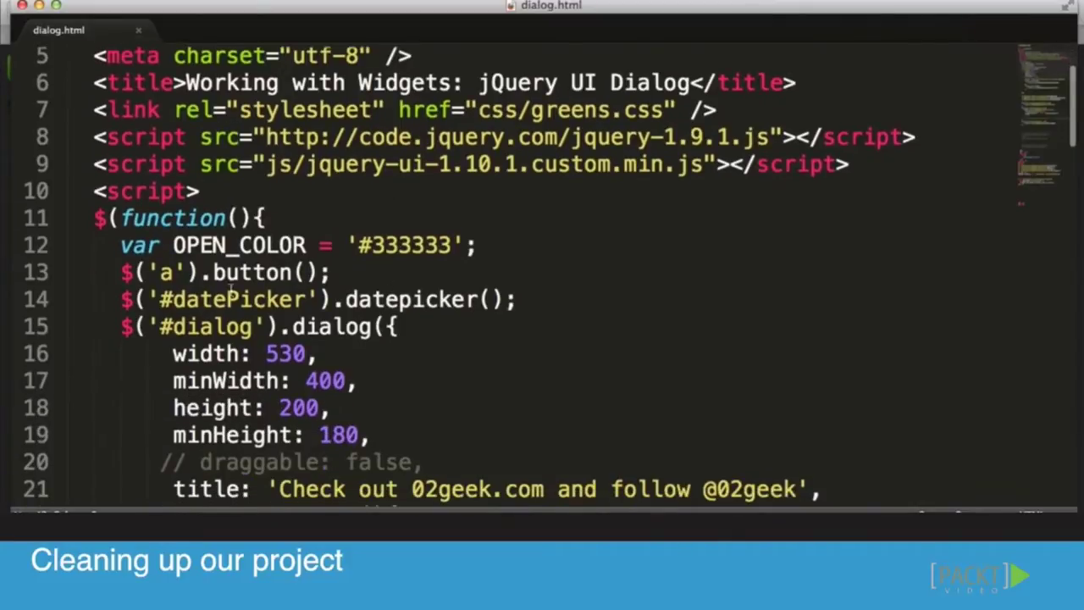
# Place the caret at the end of the OPEN_COLOR declaration near the script's top
pyautogui.click(527, 250)
pyautogui.press('Return')
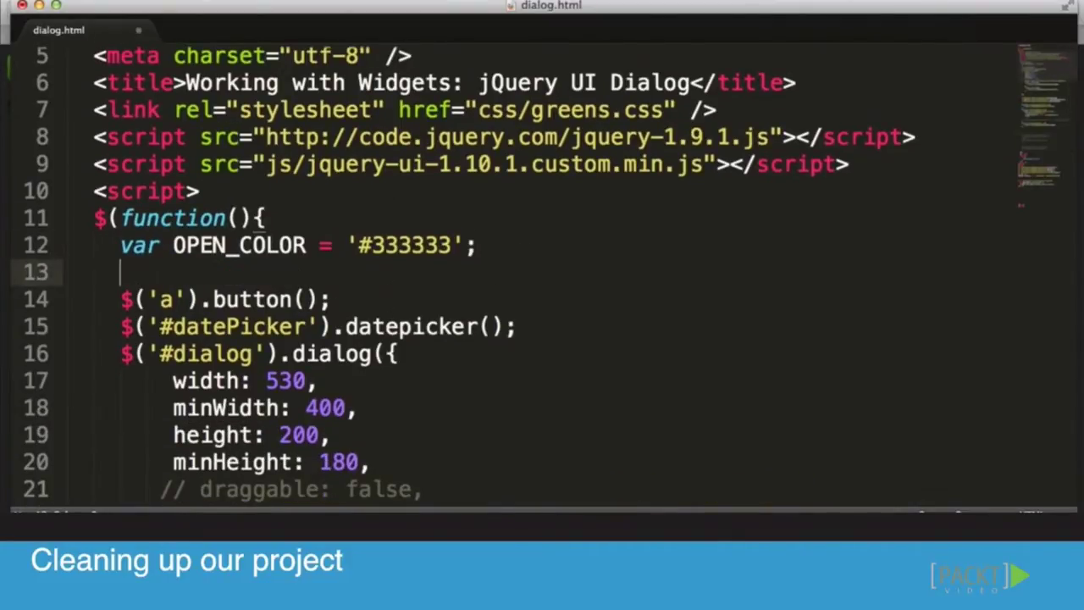
pyautogui.write('var ')
pyautogui.write('TITLE')
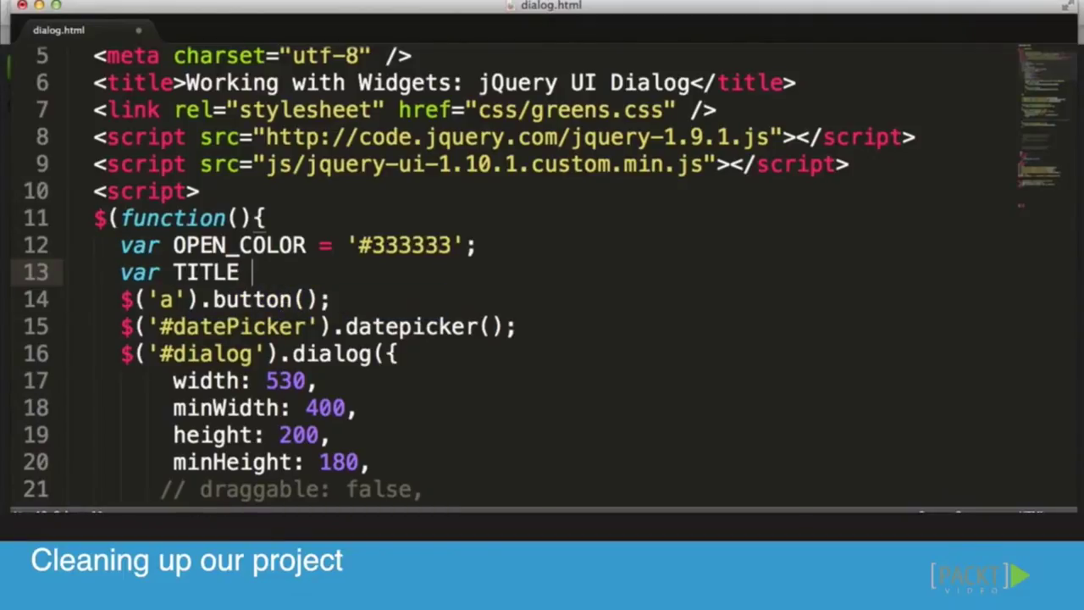
pyautogui.write(' = "')
pyautogui.press('Right')
pyautogui.write(';')
pyautogui.scroll(-6, 542, 254)
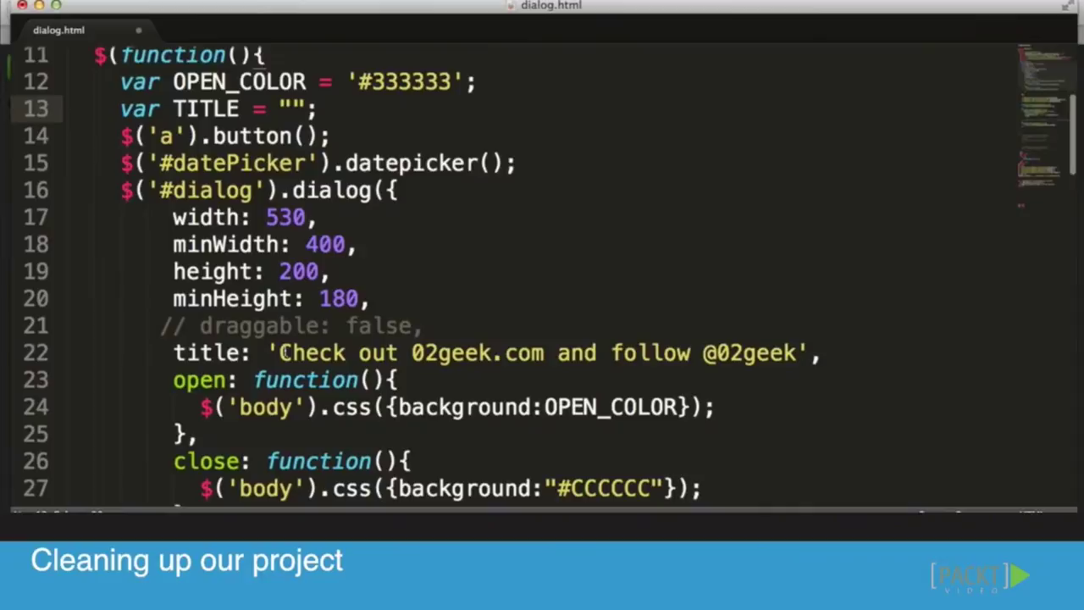
pyautogui.moveTo(280, 352); pyautogui.dragTo(796, 353)
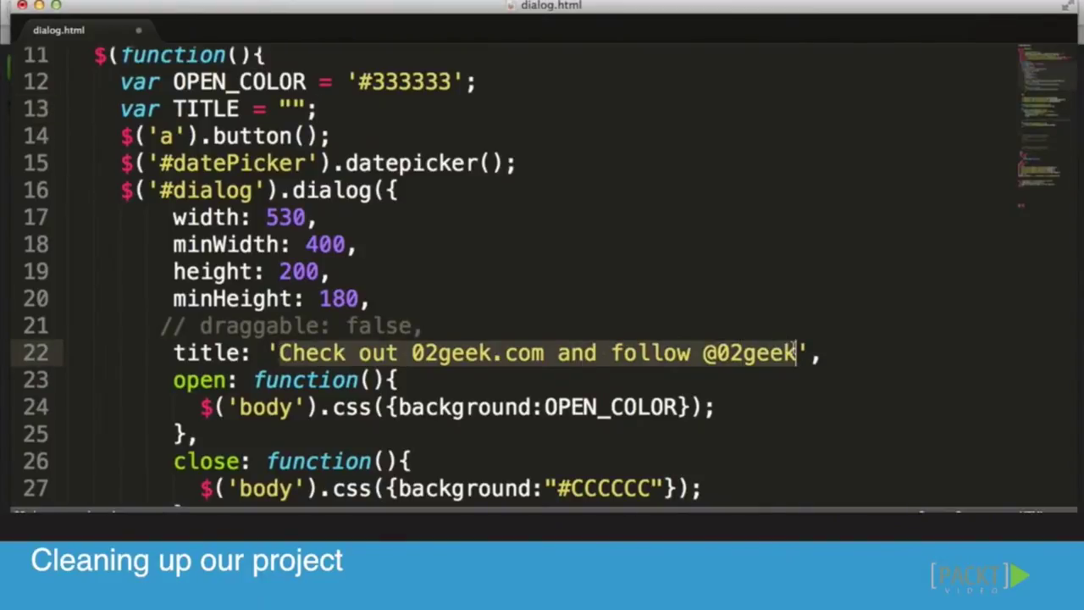
pyautogui.press('super+c')
pyautogui.click(288, 110)
pyautogui.press('super+v')
pyautogui.doubleClick(207, 109)
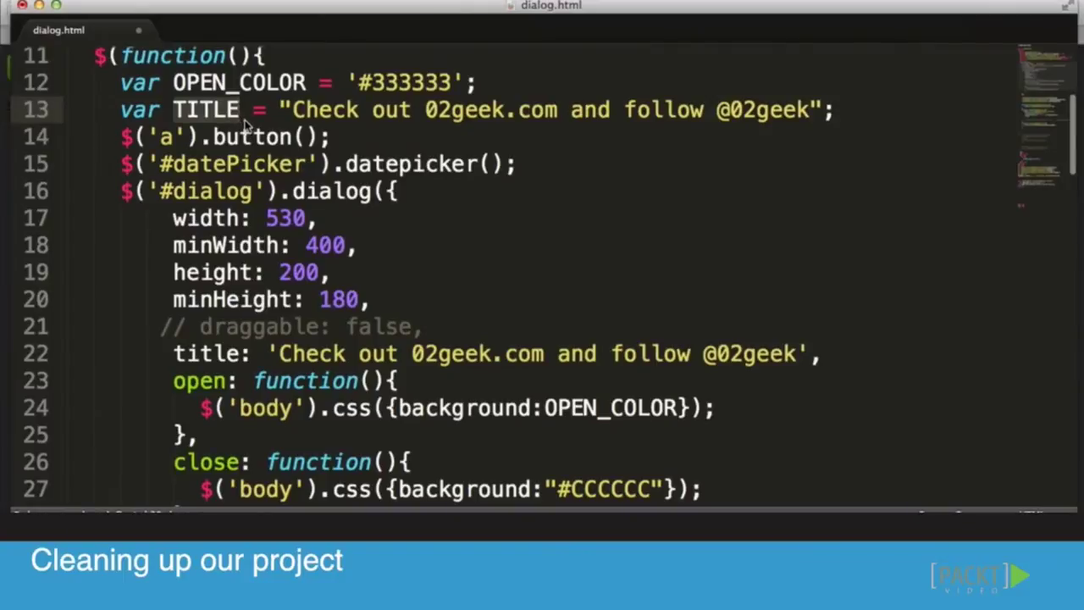
pyautogui.moveTo(270, 354); pyautogui.dragTo(826, 355)
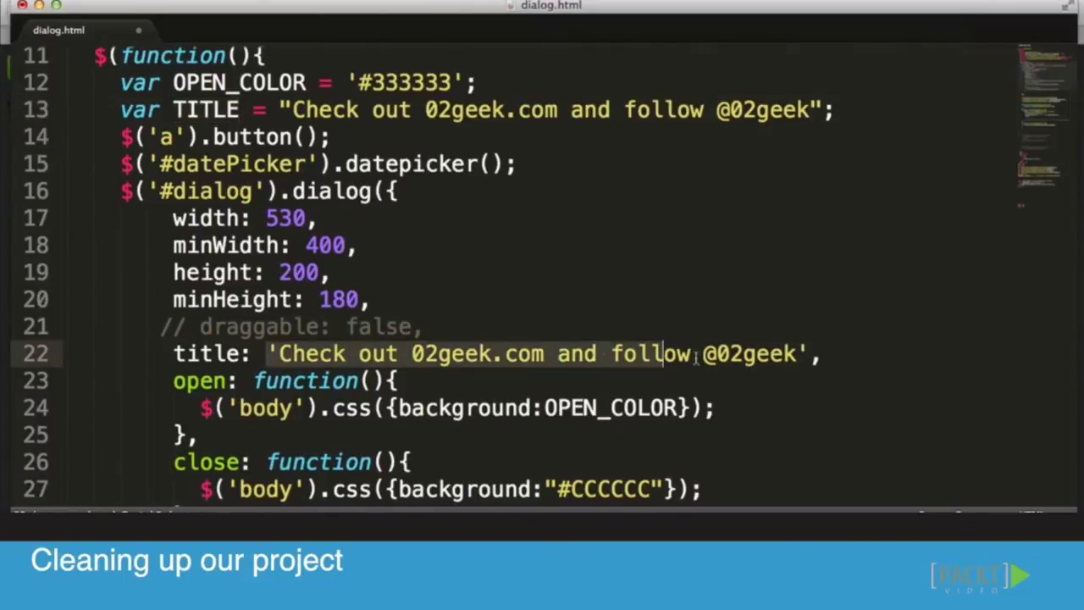
# Replace line 22's literal title string with TITLE so it reads title: TITLE,
pyautogui.press('super+v')
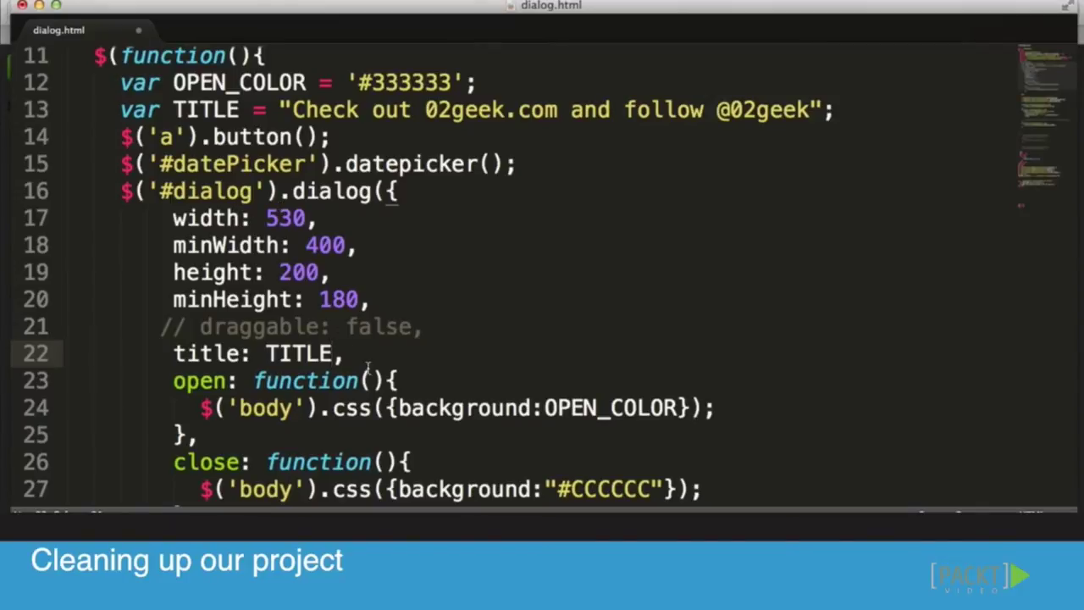
pyautogui.scroll(-12, 239, 212)
pyautogui.scroll(-9, 368, 369)
pyautogui.scroll(-3, 369, 369)
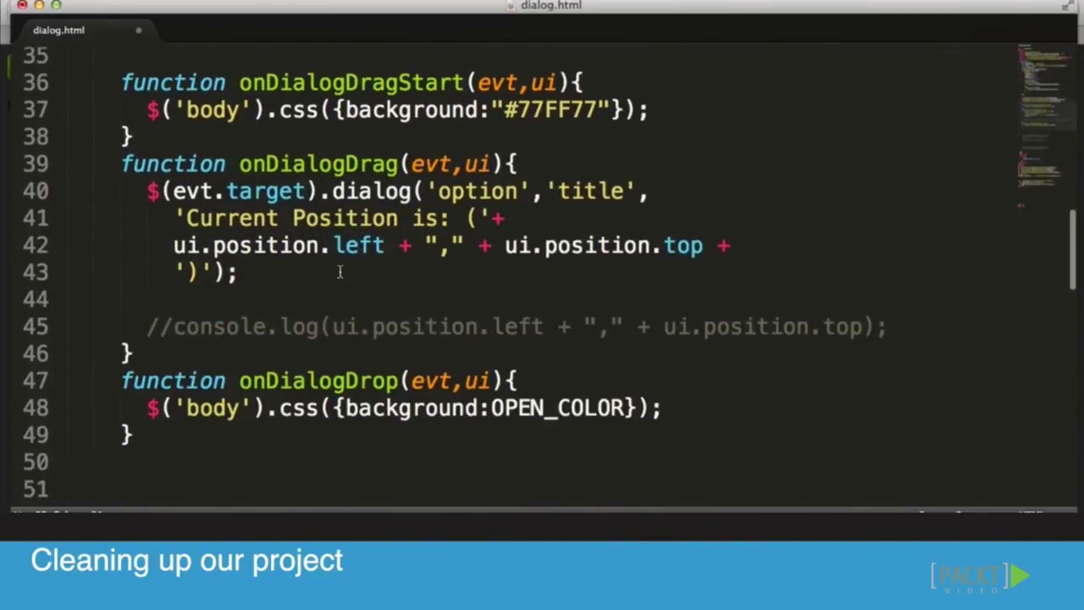
pyautogui.scroll(-1, 314, 343)
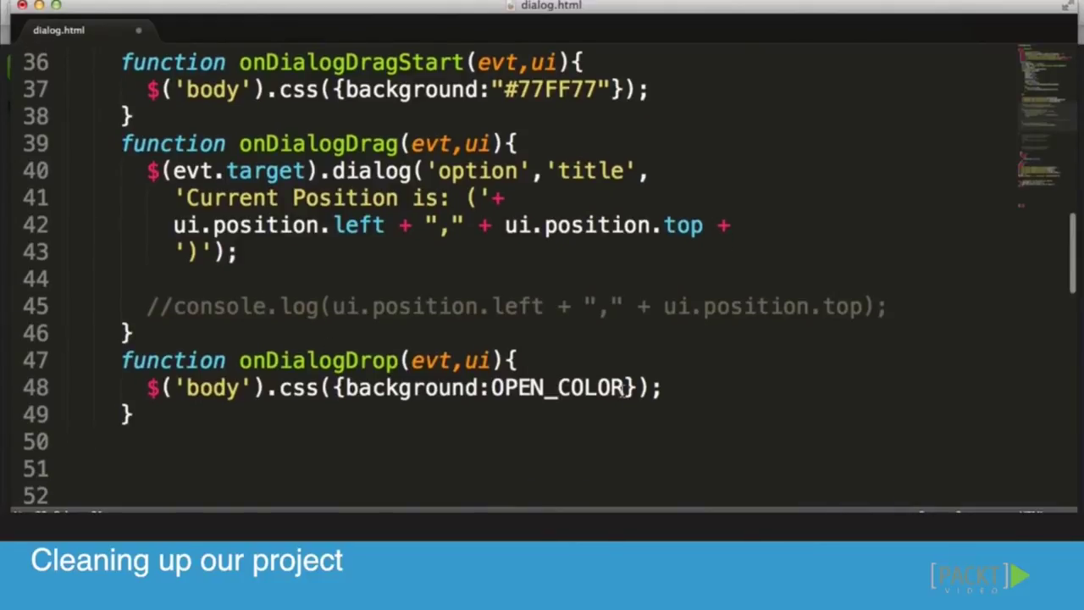
# Add two new lines after onDialogDrop's background css line for the TITLE reference
pyautogui.click(686, 388)
pyautogui.press('Return')
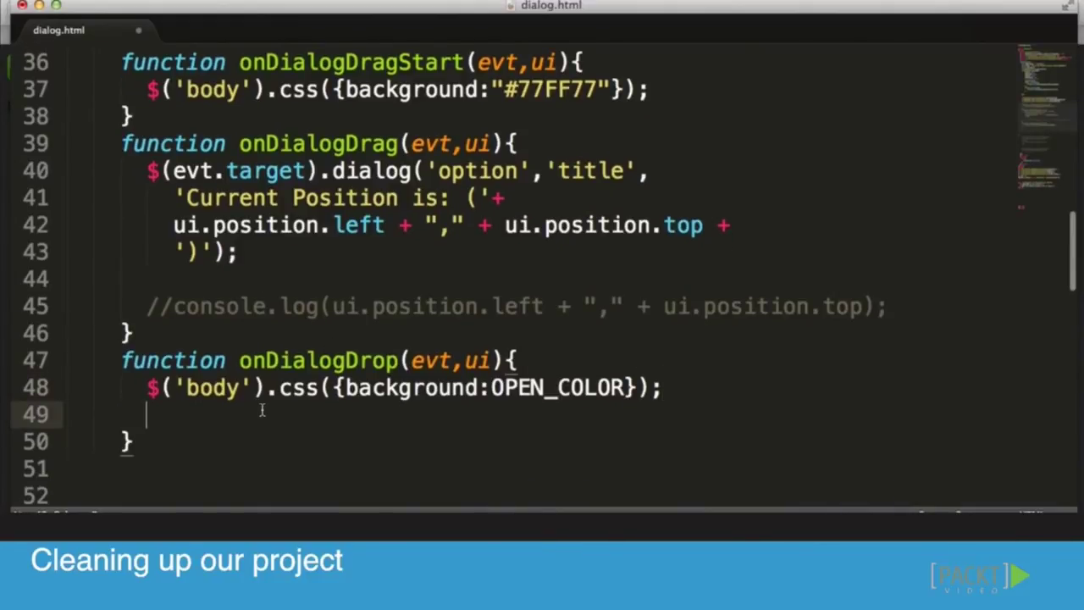
pyautogui.press('Return')
pyautogui.write('TITLE')
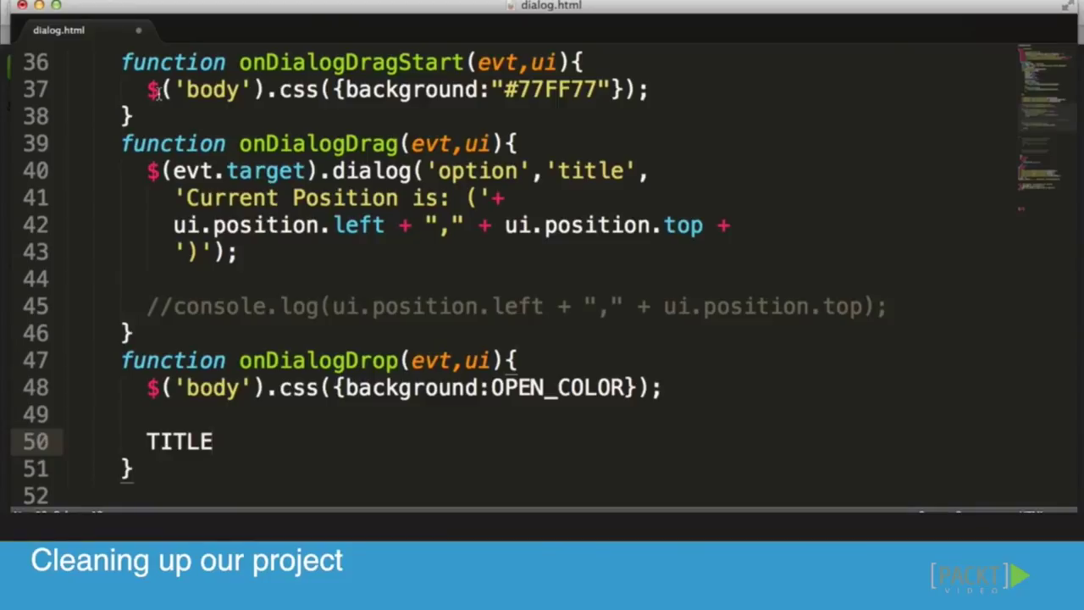
pyautogui.moveTo(148, 171); pyautogui.dragTo(254, 249)
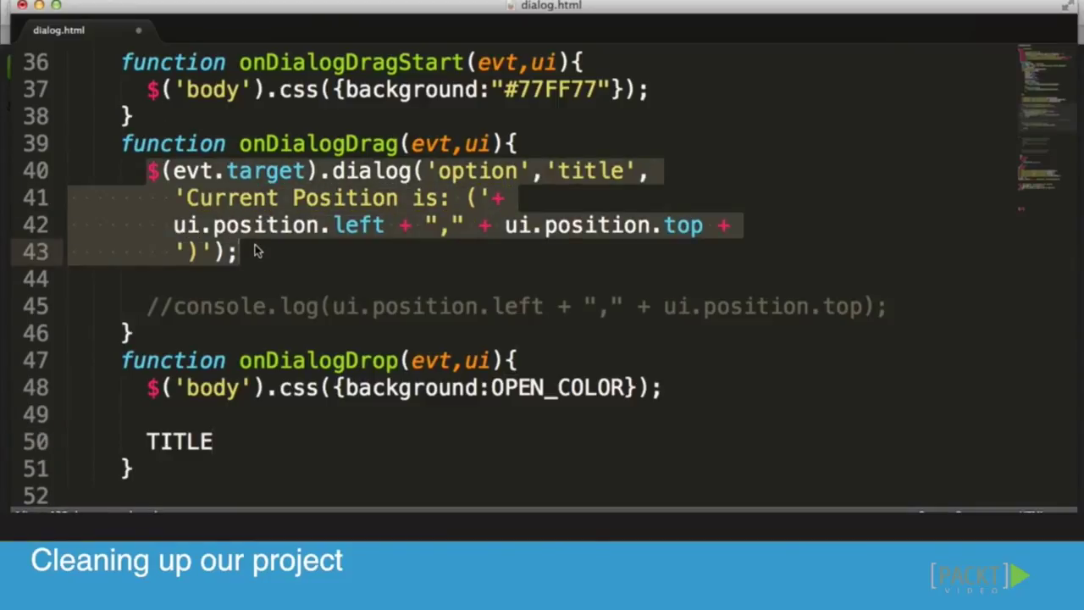